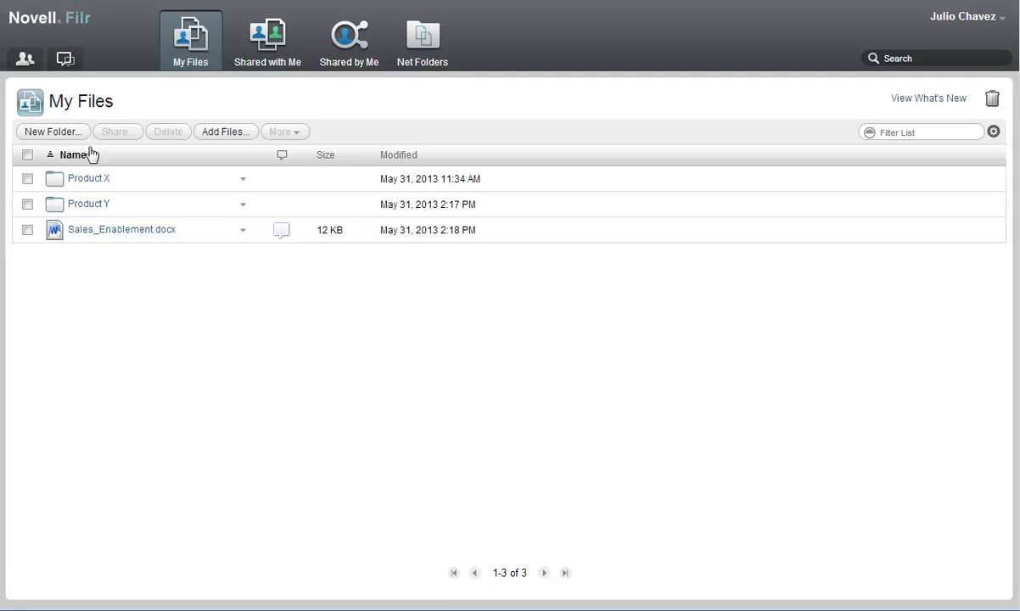
Step: Share Sales Presentation.docx in Product Y with the internal colleague as Editor, allowing re-sharing with internal users
click(88, 200)
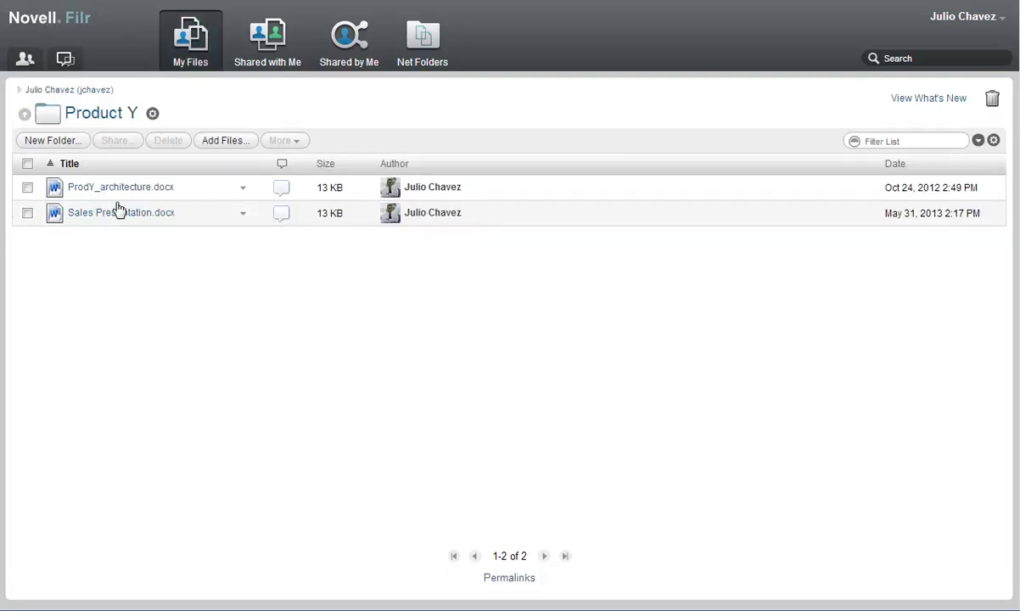
click(242, 215)
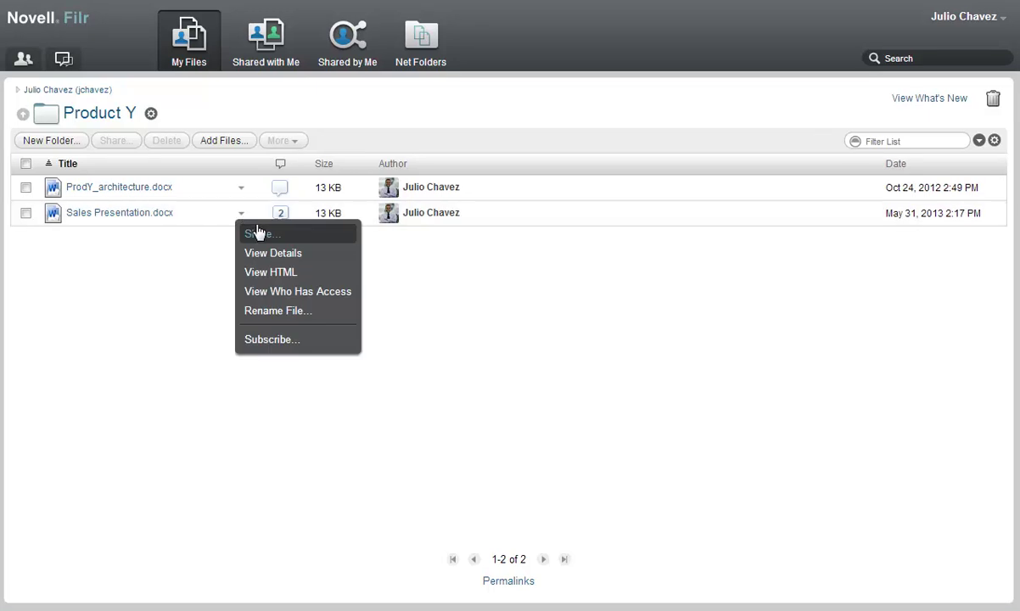
click(257, 232)
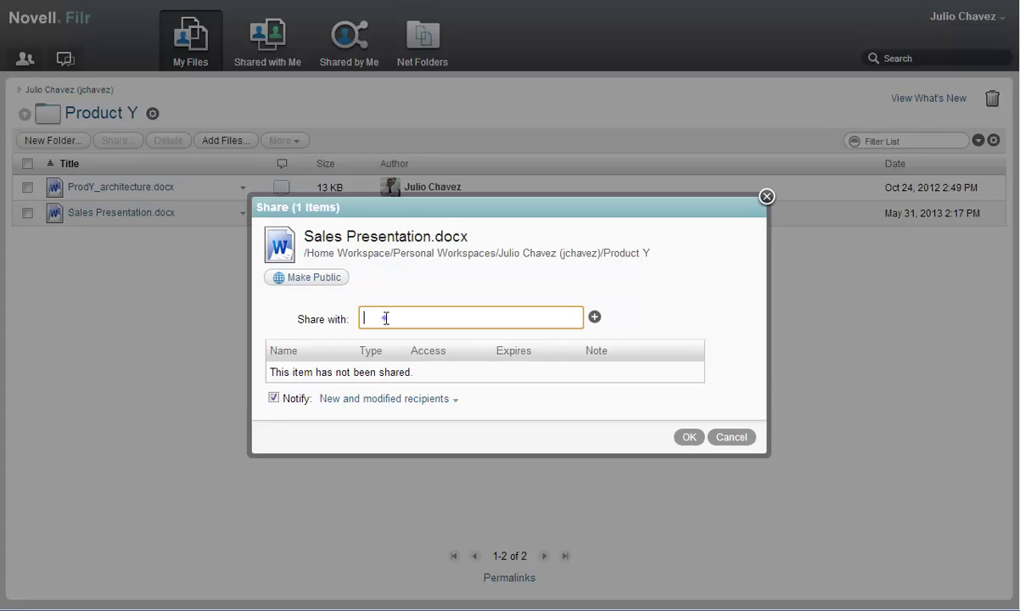
text(anne)
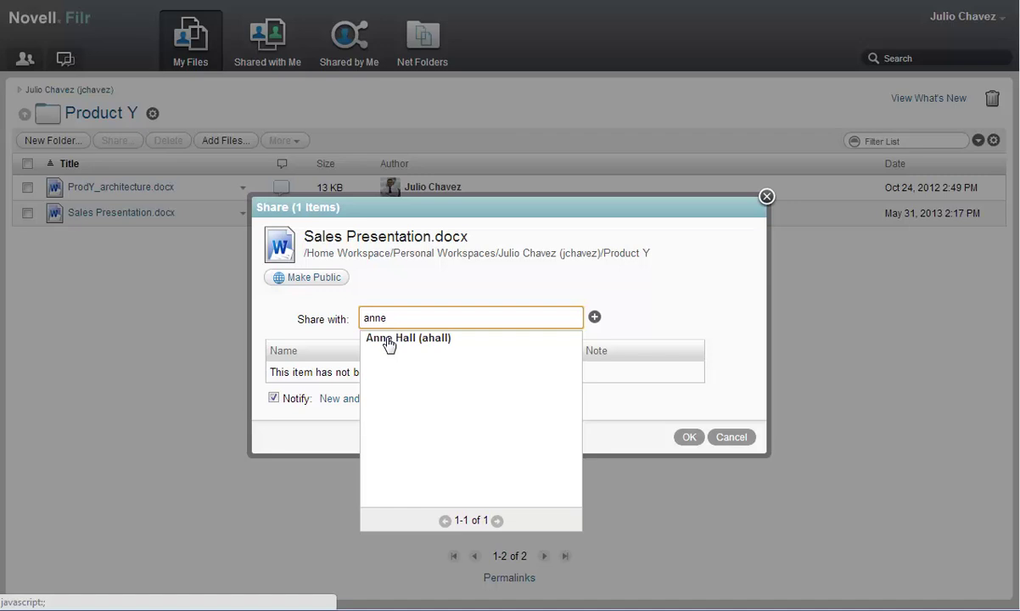
click(389, 341)
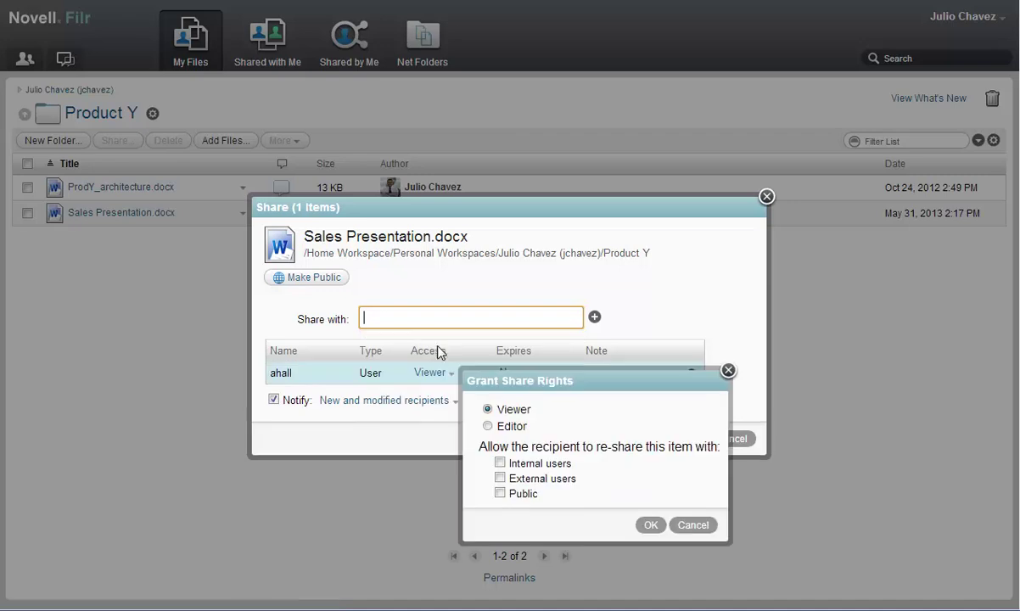
click(488, 426)
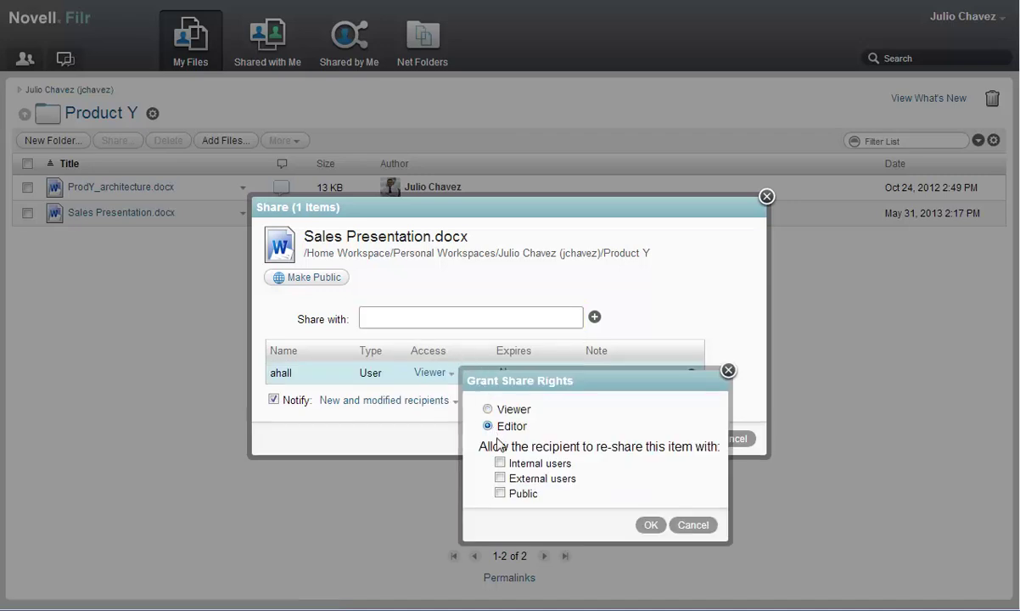
click(500, 463)
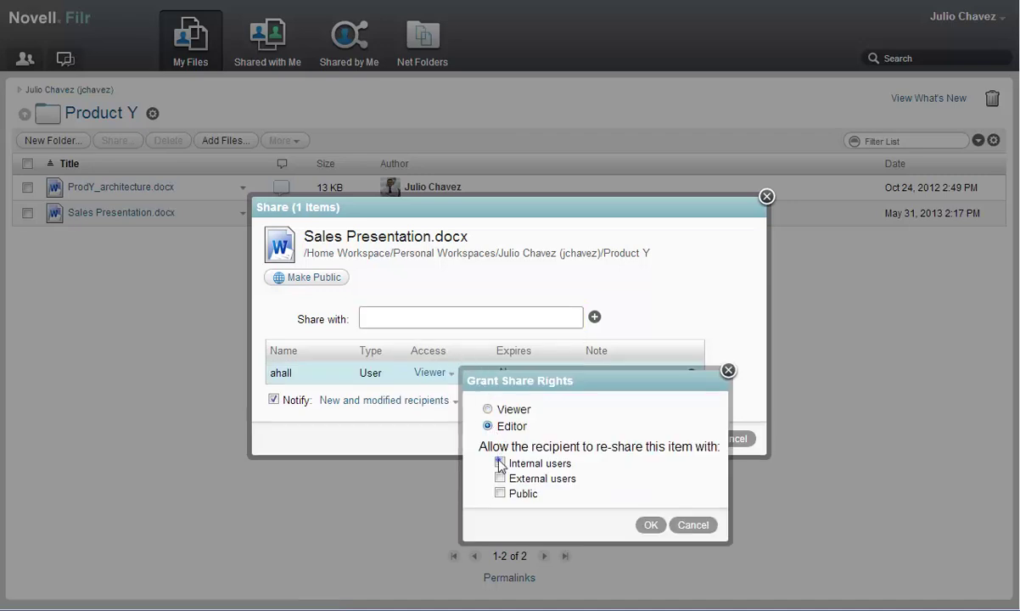
Step: Apply the colleague's Editor rights and add the external user's e-mail address as a Viewer recipient
click(654, 526)
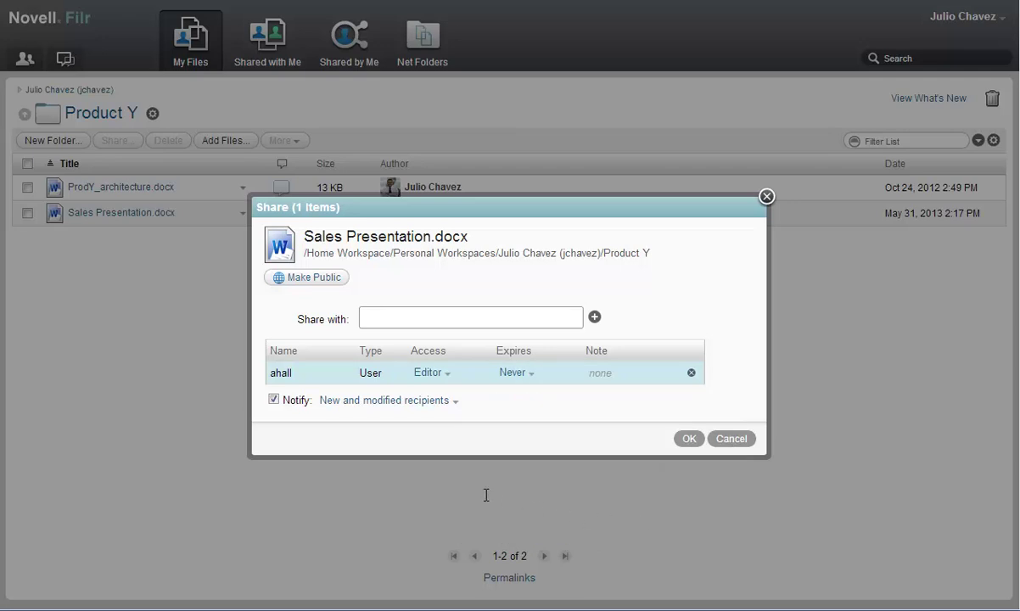
click(376, 317)
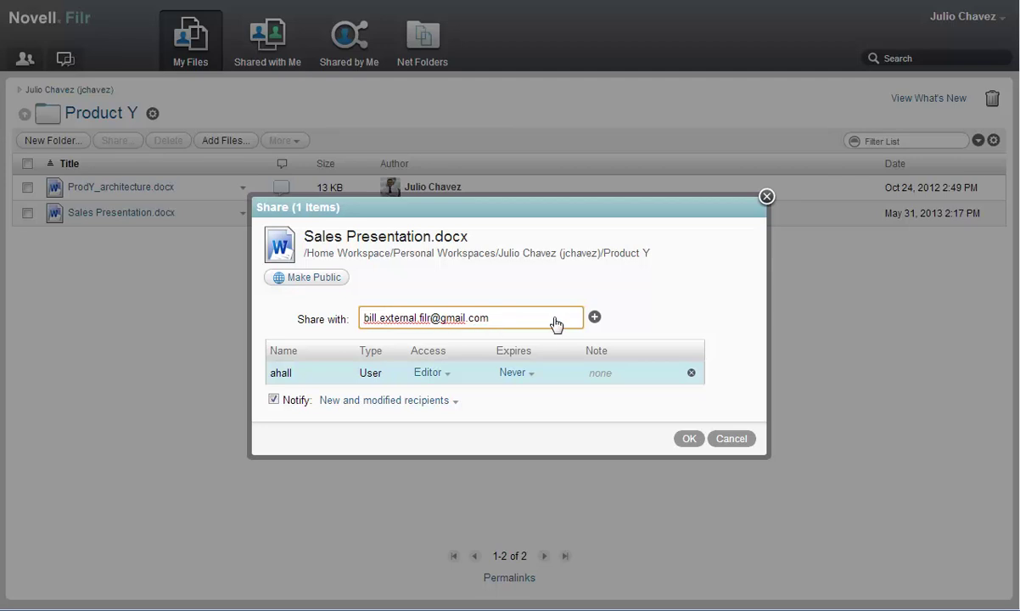
click(594, 319)
click(595, 319)
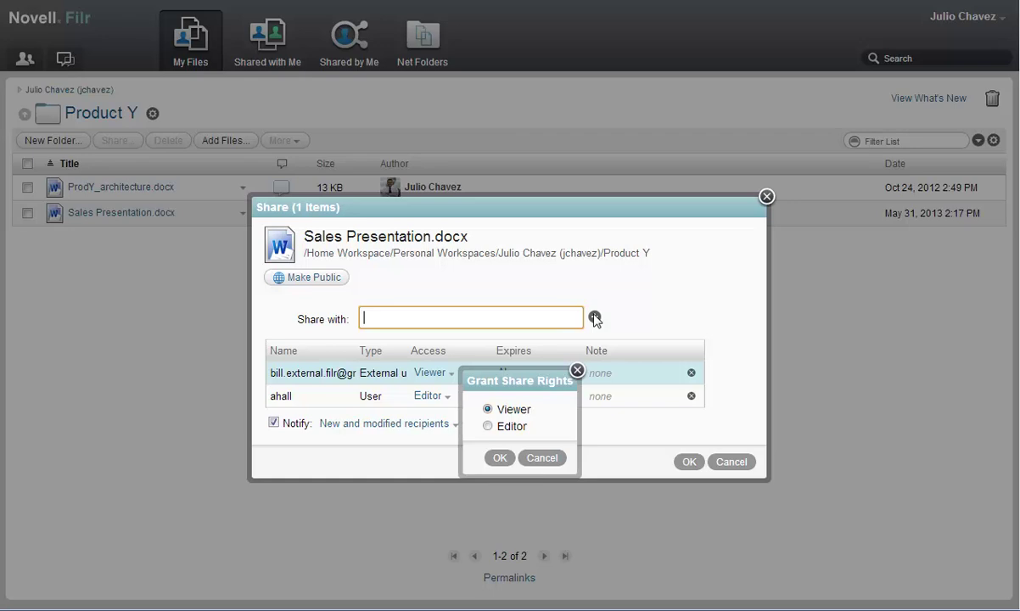
click(489, 410)
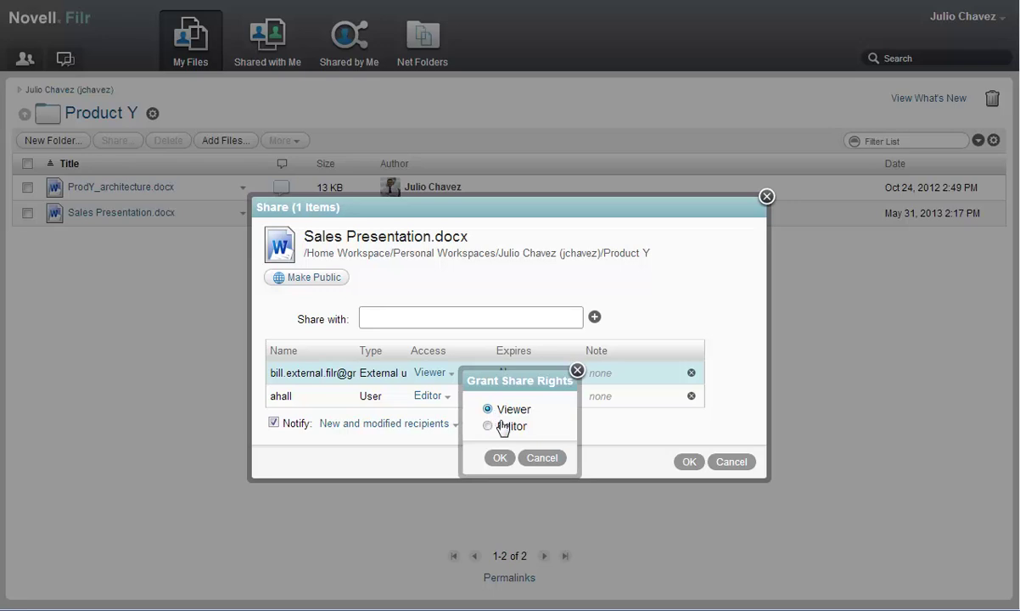
click(499, 459)
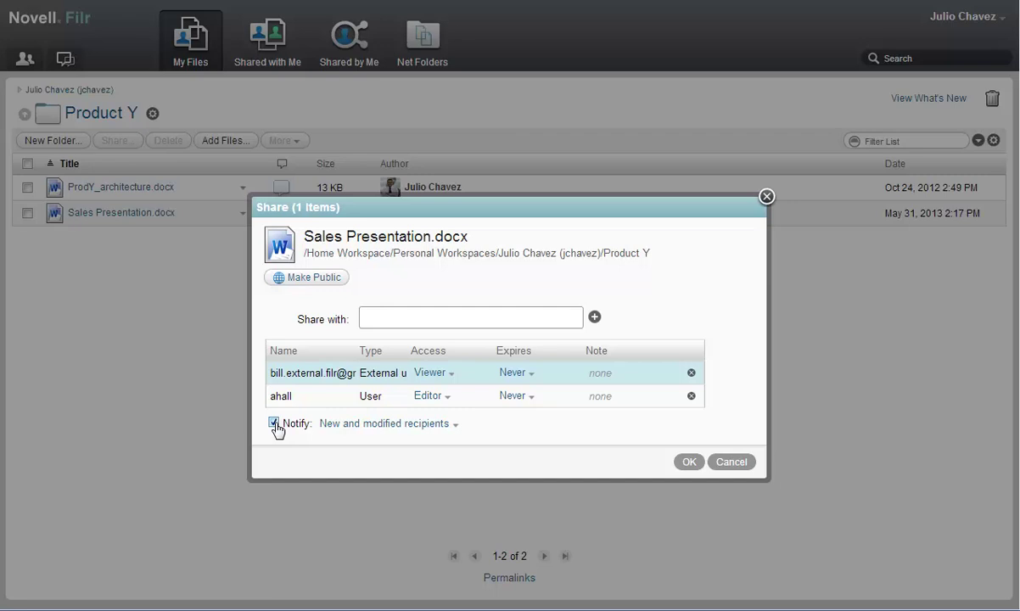
click(348, 429)
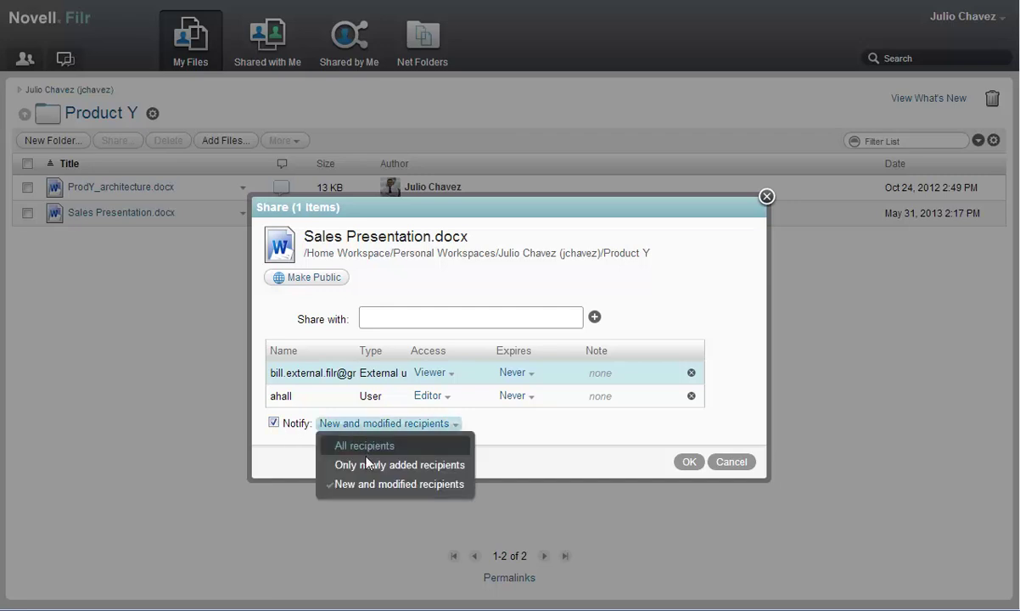
Step: Keep notifying new and modified recipients and make the external share expire after 14 days
click(371, 485)
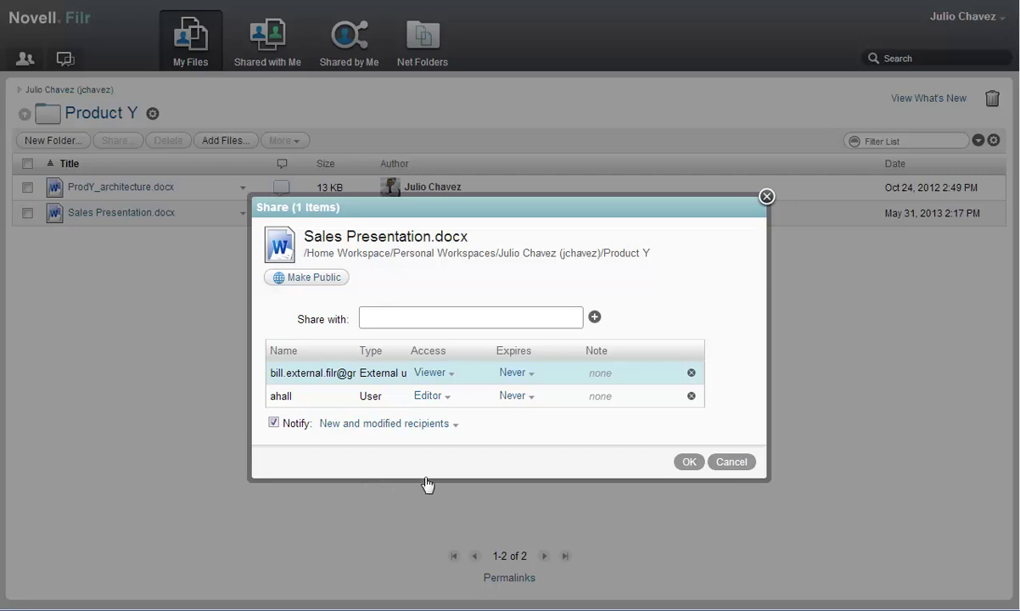
click(519, 374)
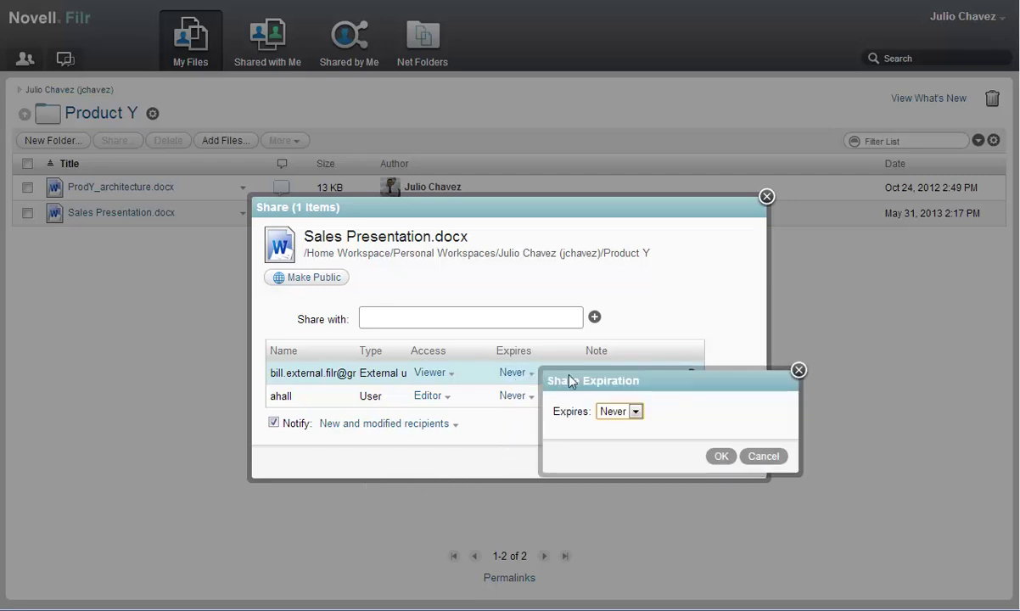
click(633, 411)
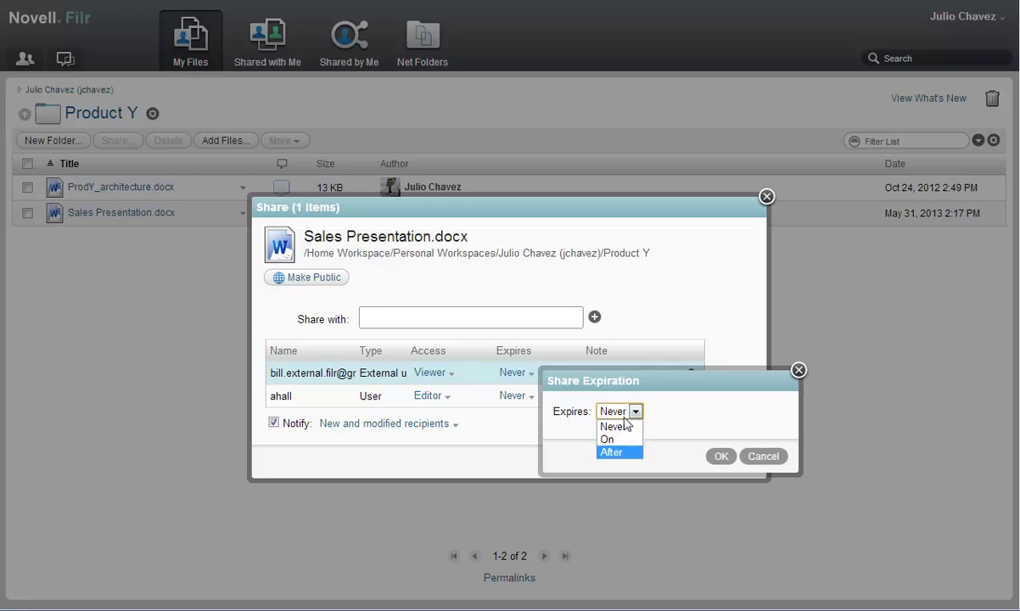
click(621, 454)
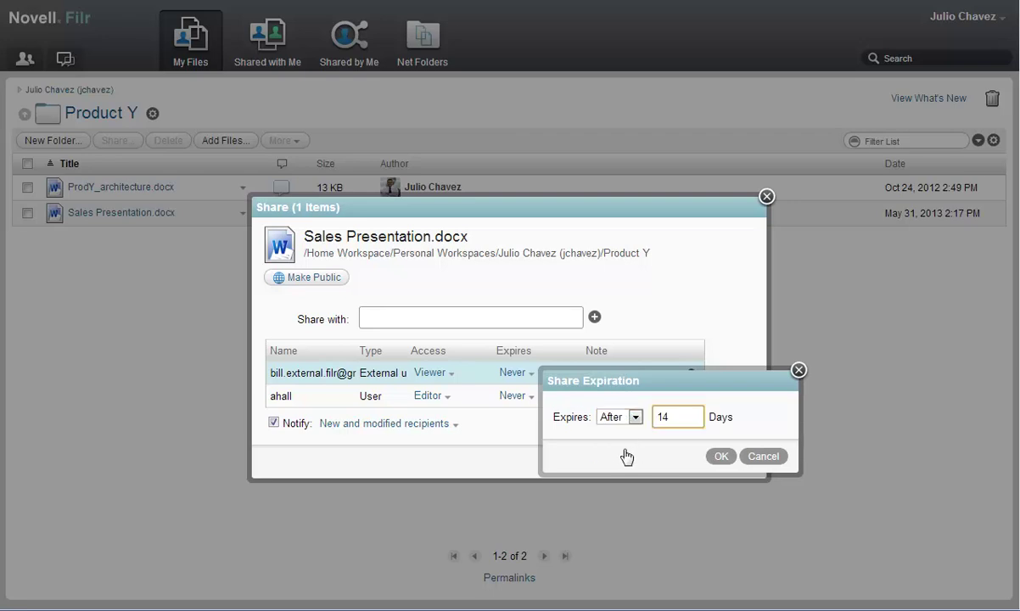
click(721, 456)
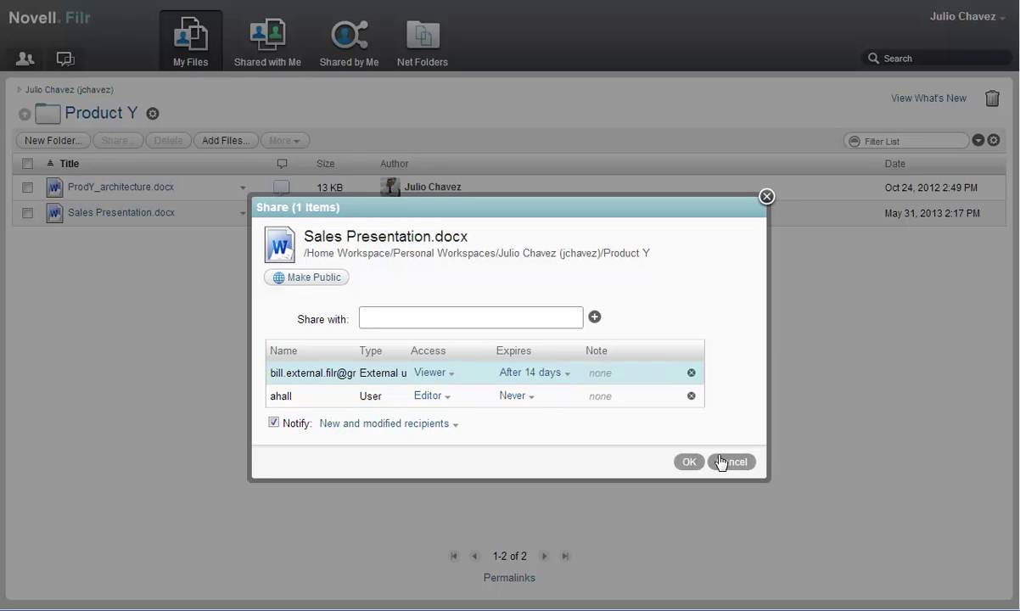
Step: Add a note asking the external recipient to review the presentation
click(603, 374)
text(Bill, please take a look at)
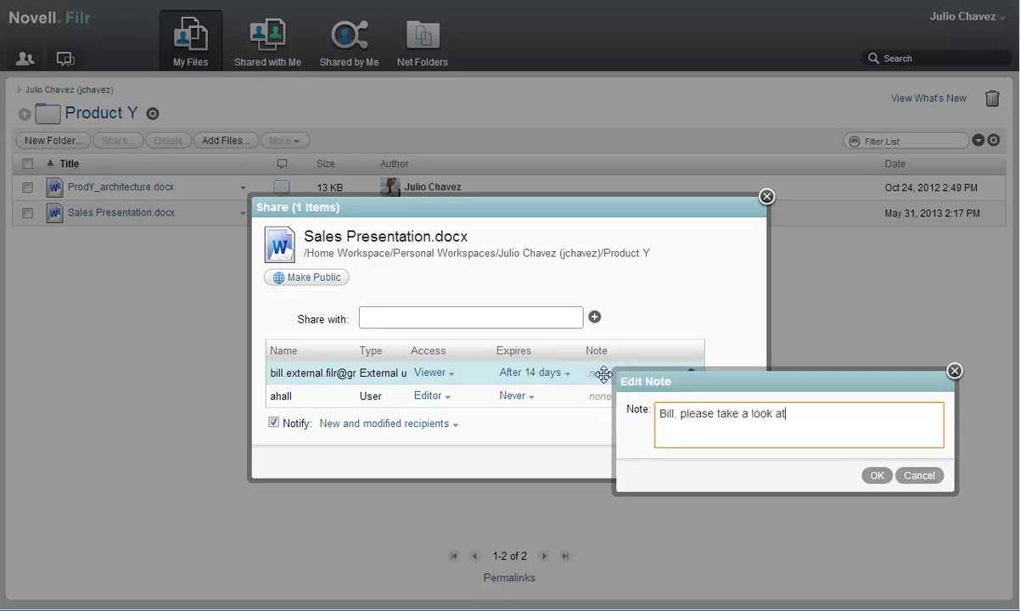
text( this presentation. I think you'll be)
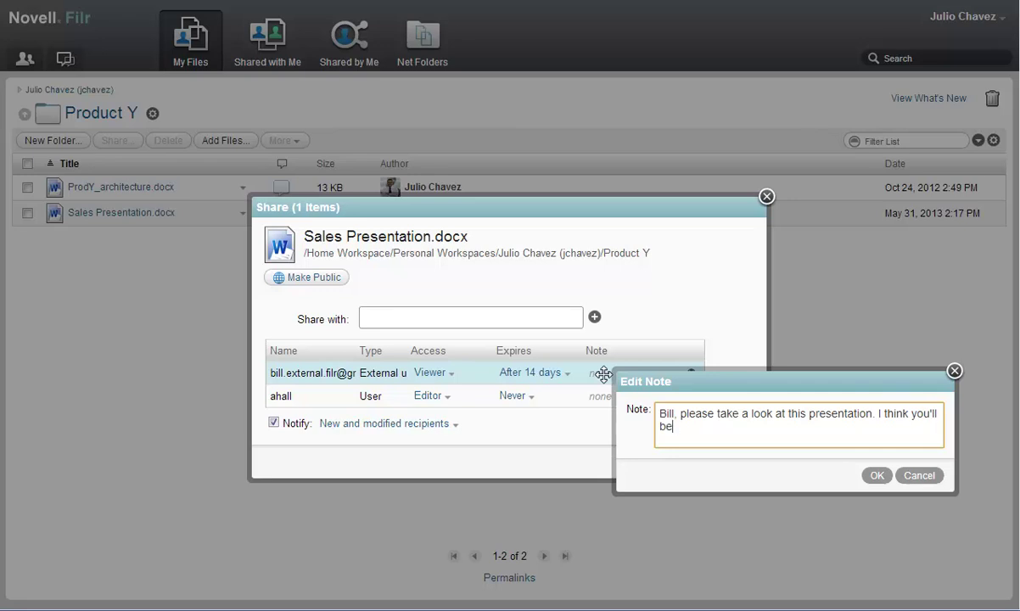
text( happy with this product. Thanks for your time!)
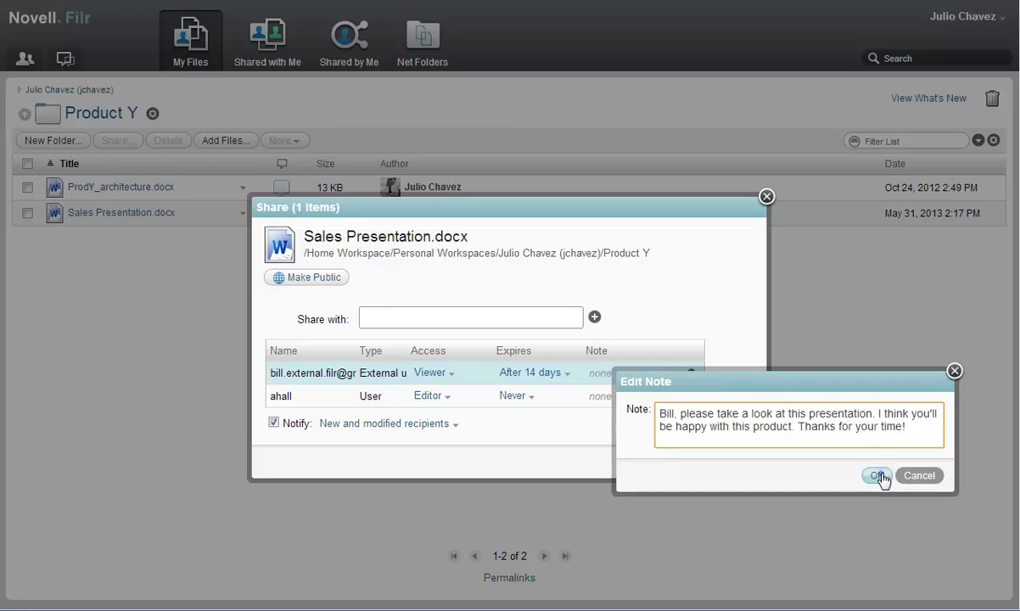
click(876, 474)
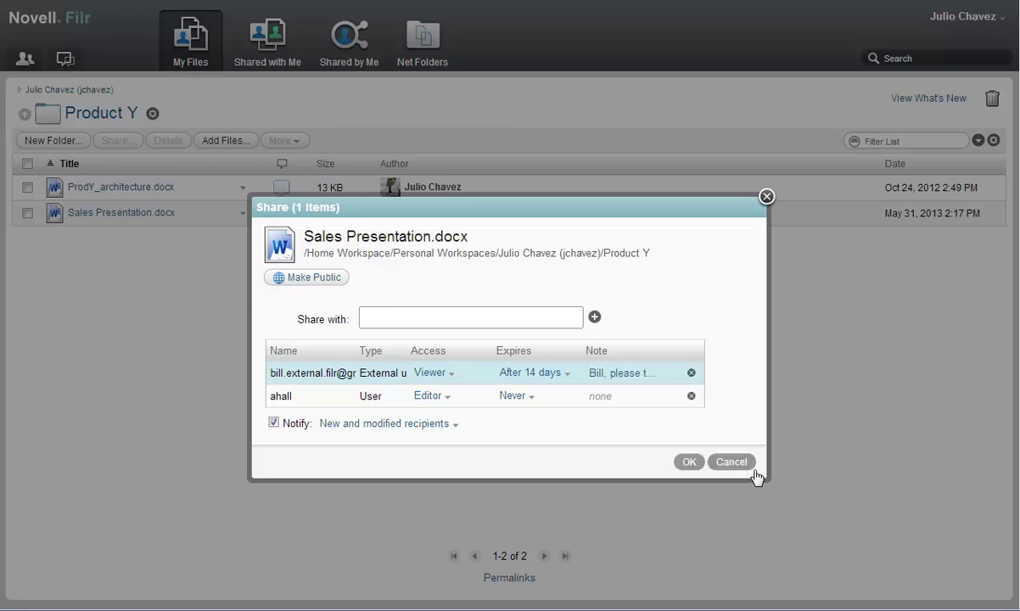
Step: Apply the shares, sign out, and sign back in with the internal colleague's User ID and password
click(689, 463)
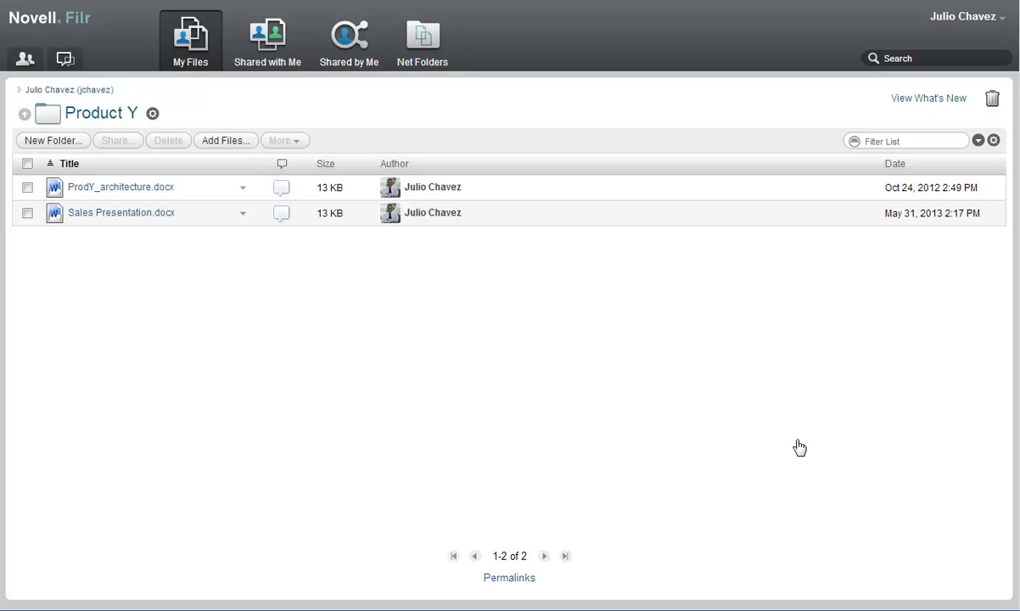
click(947, 22)
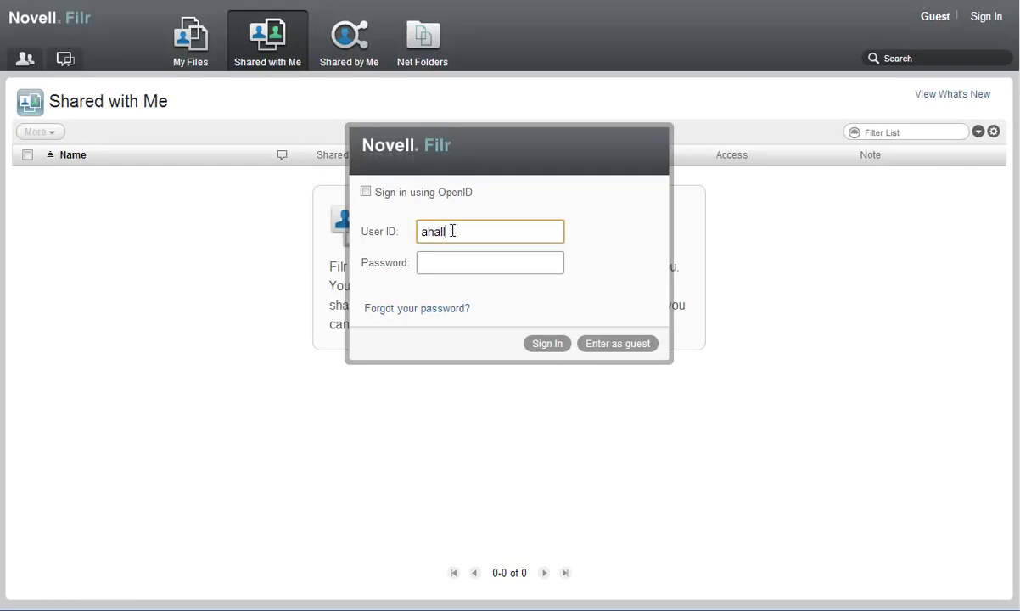
key(Tab)
text(••••••)
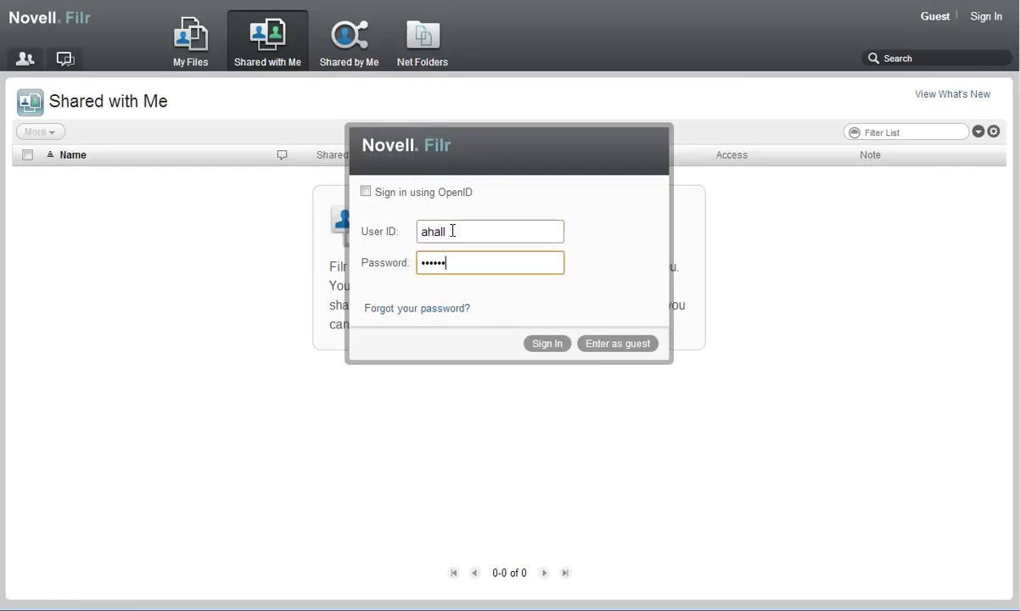
click(549, 346)
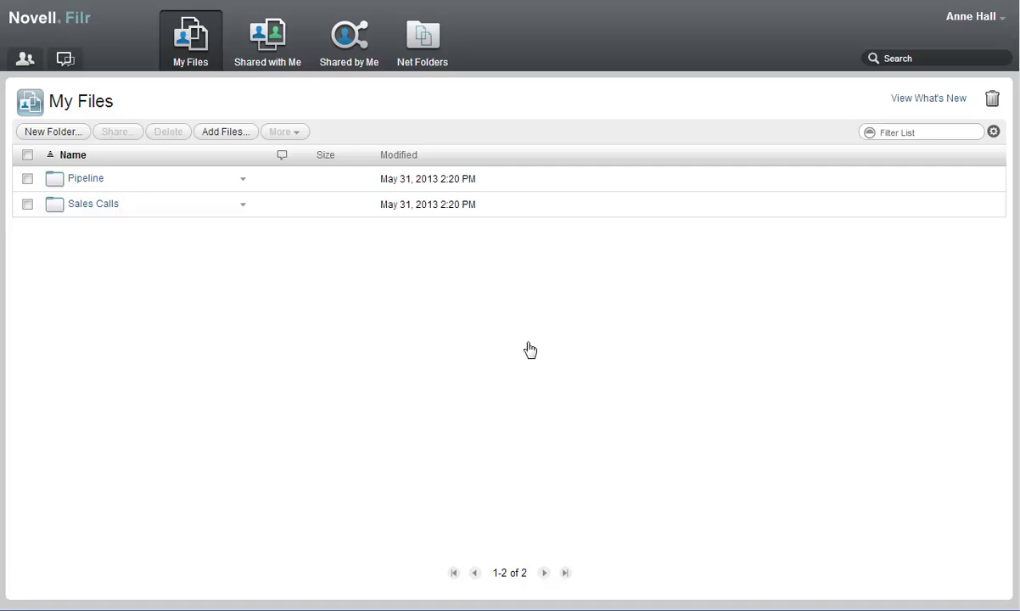
Step: Post a thank-you comment praising Sales Presentation.docx from Shared with Me, then sign out
click(275, 53)
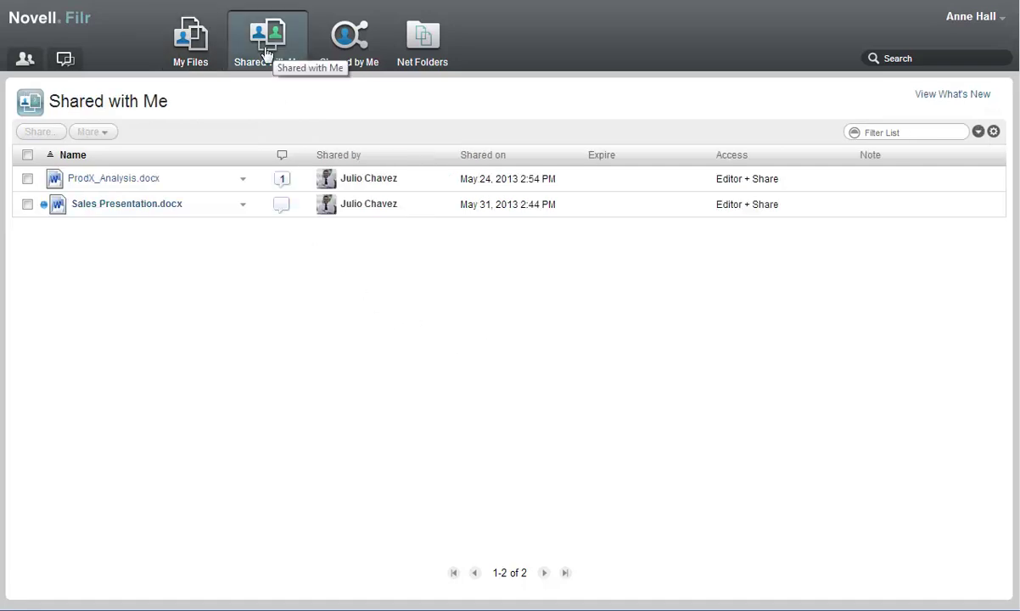
click(244, 207)
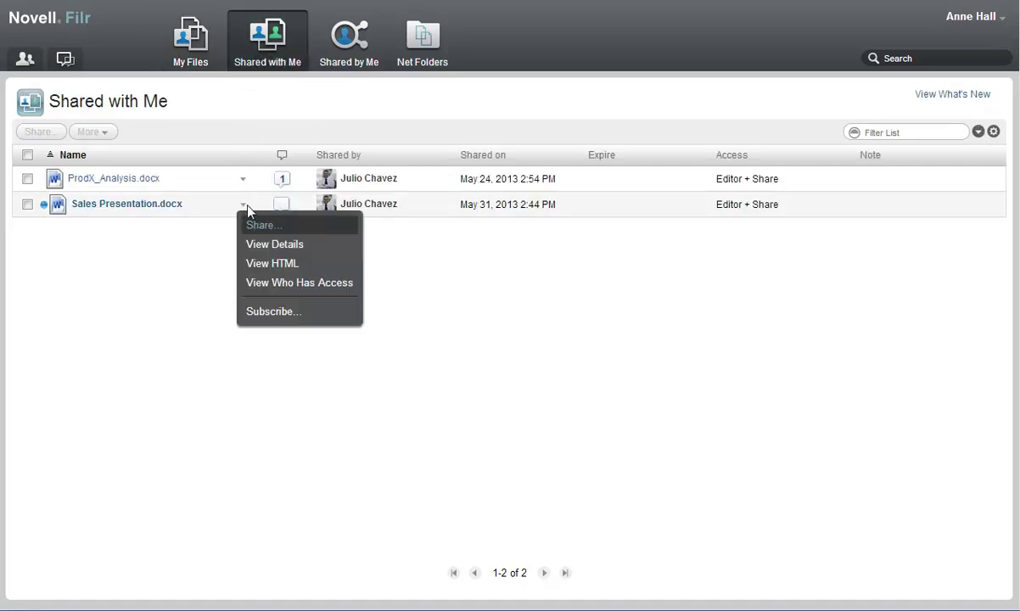
click(270, 243)
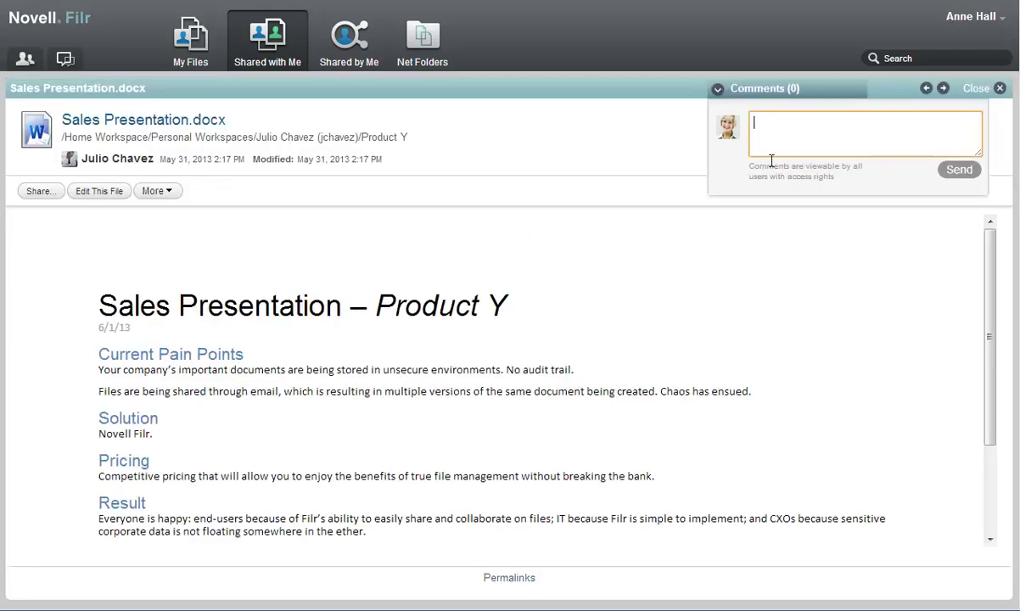
text(Looks great, Julio!)
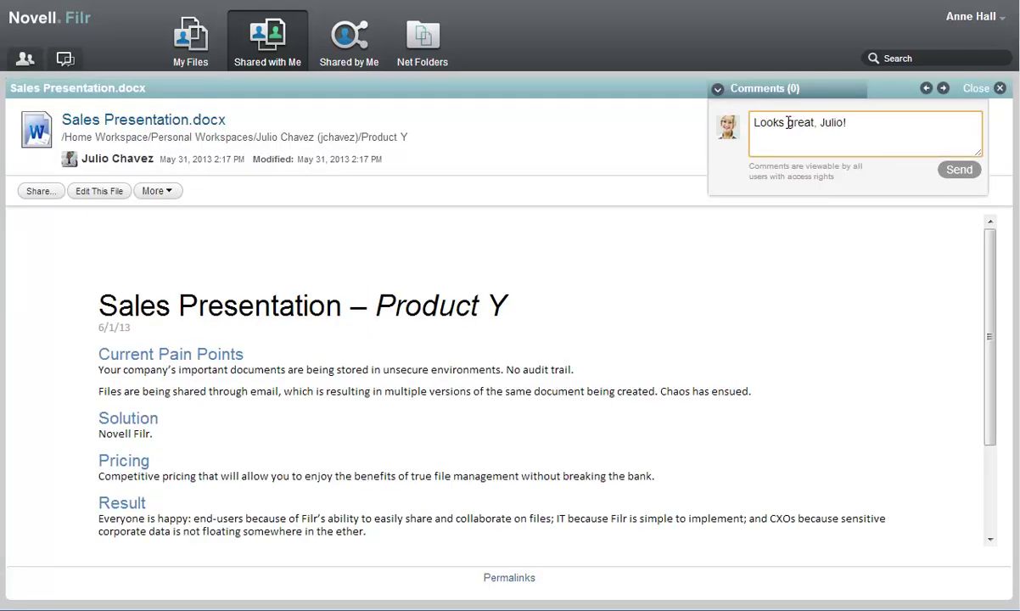
text( Thanks for putting this toget)
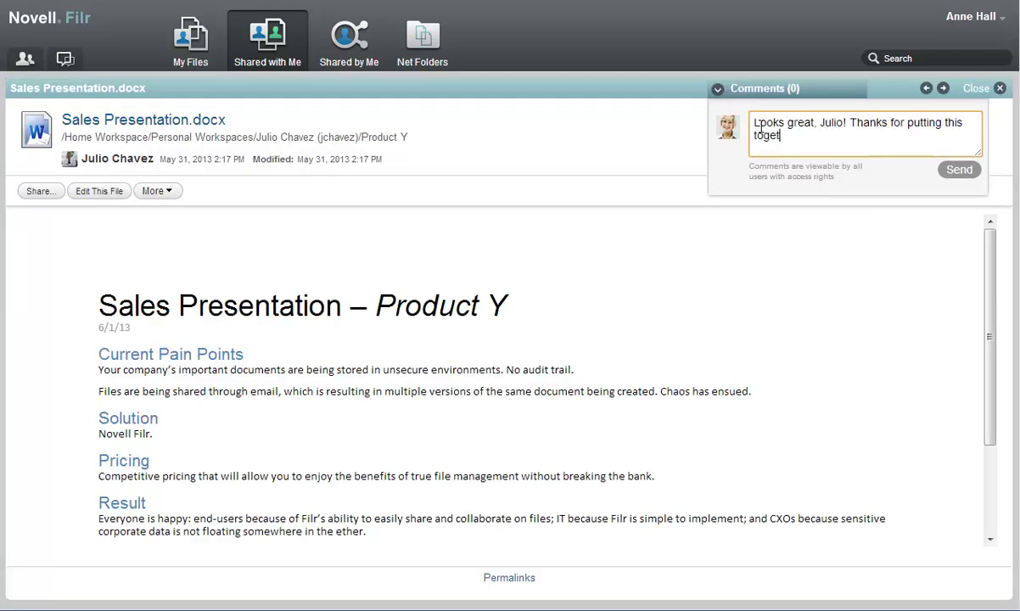
text(her!)
click(960, 170)
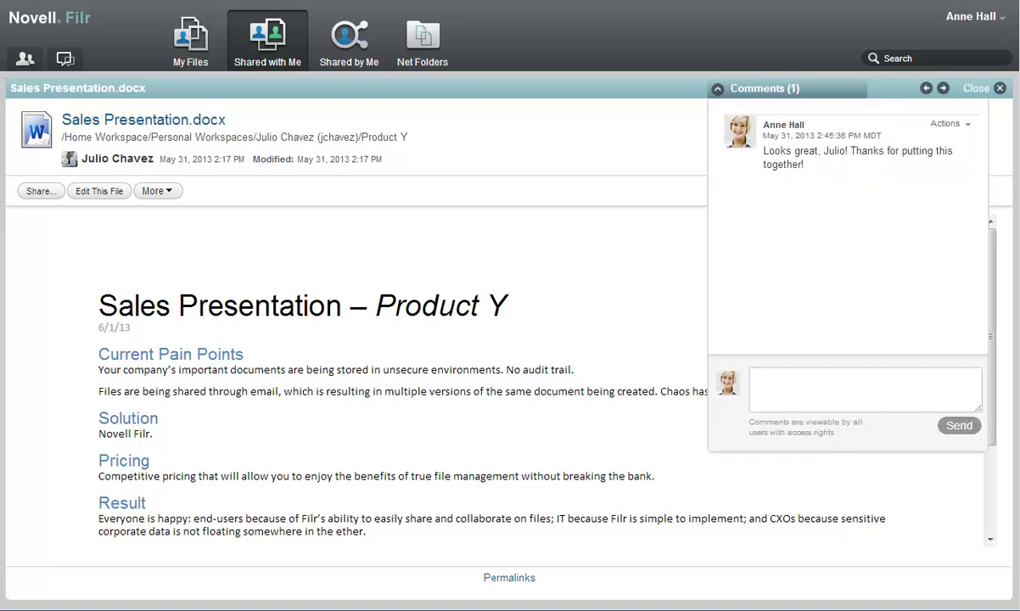
click(99, 191)
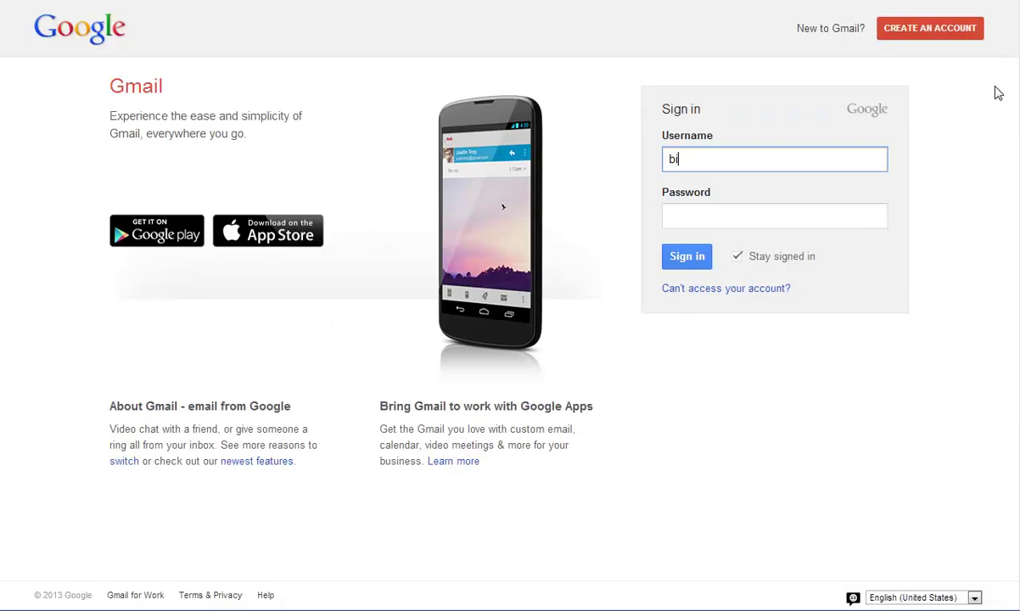
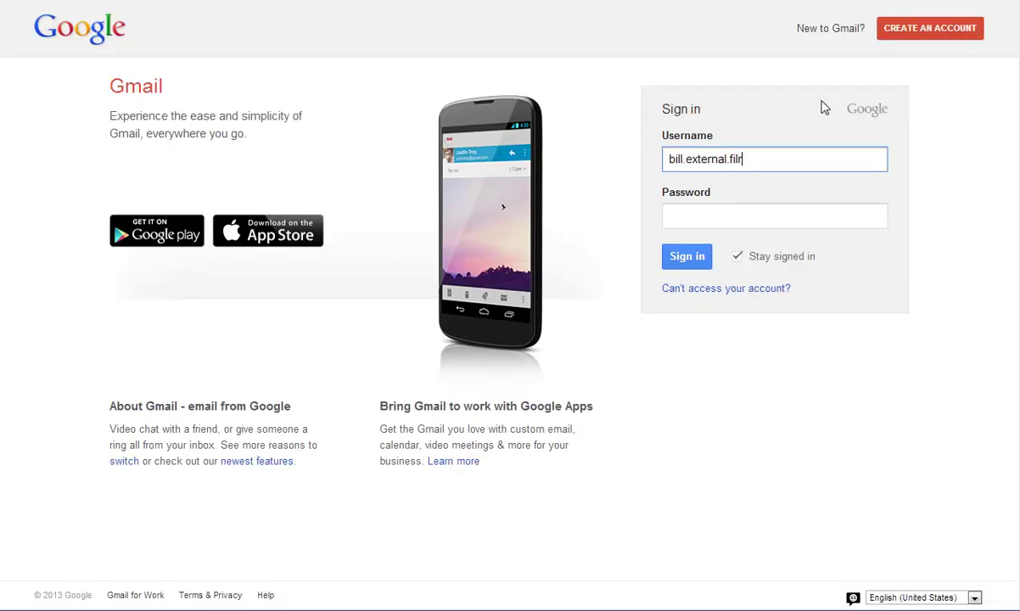
Step: Sign in to the external user's Gmail and open the Filr invitation for Sales Presentation.docx
click(686, 217)
text(••••••••••)
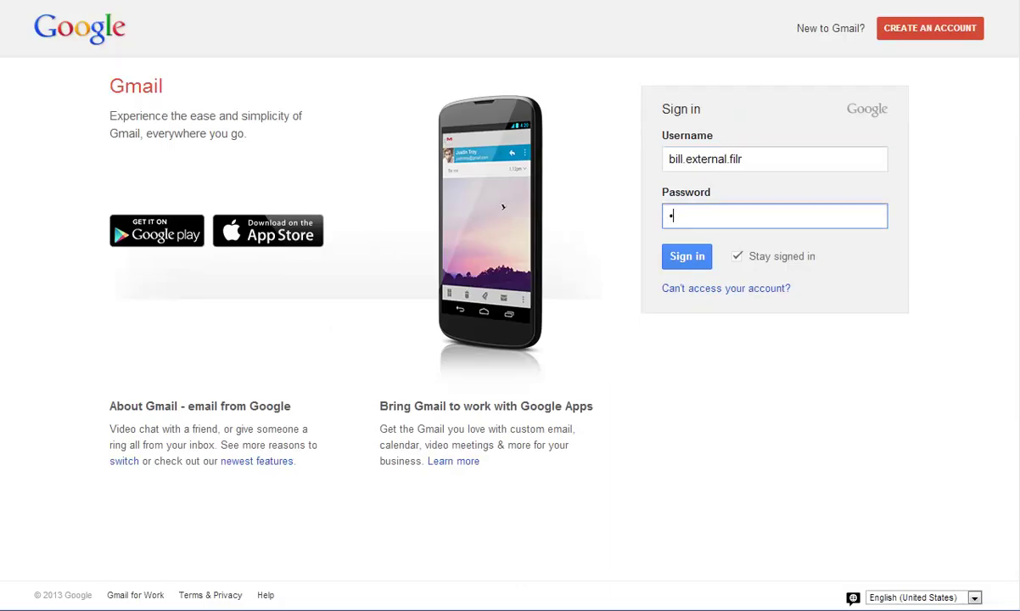
click(694, 260)
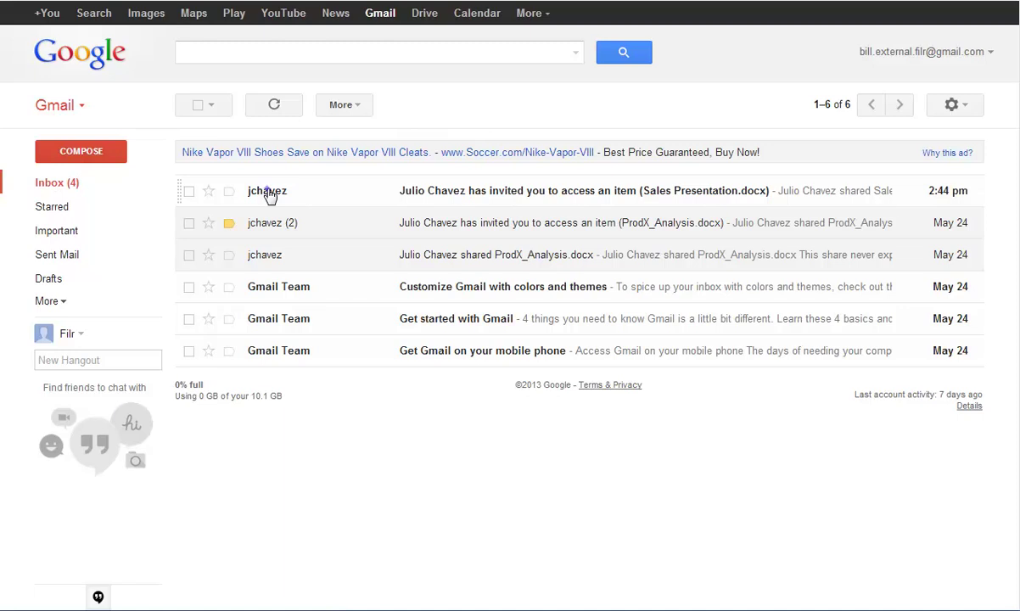
click(270, 193)
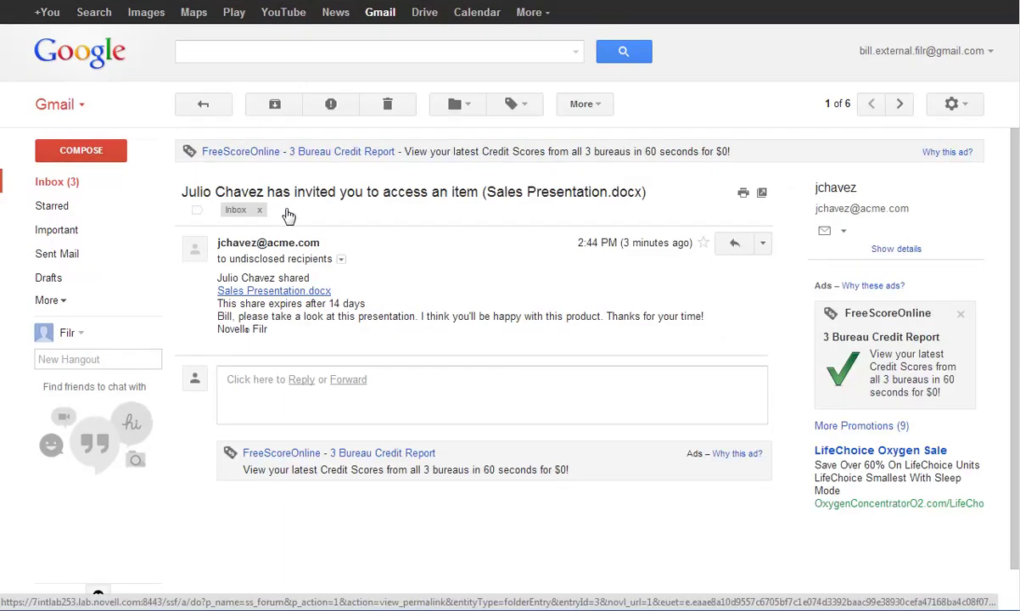
Step: Open the shared file via Google sign-in, show its comments, and draft a reply about considering investing
click(289, 291)
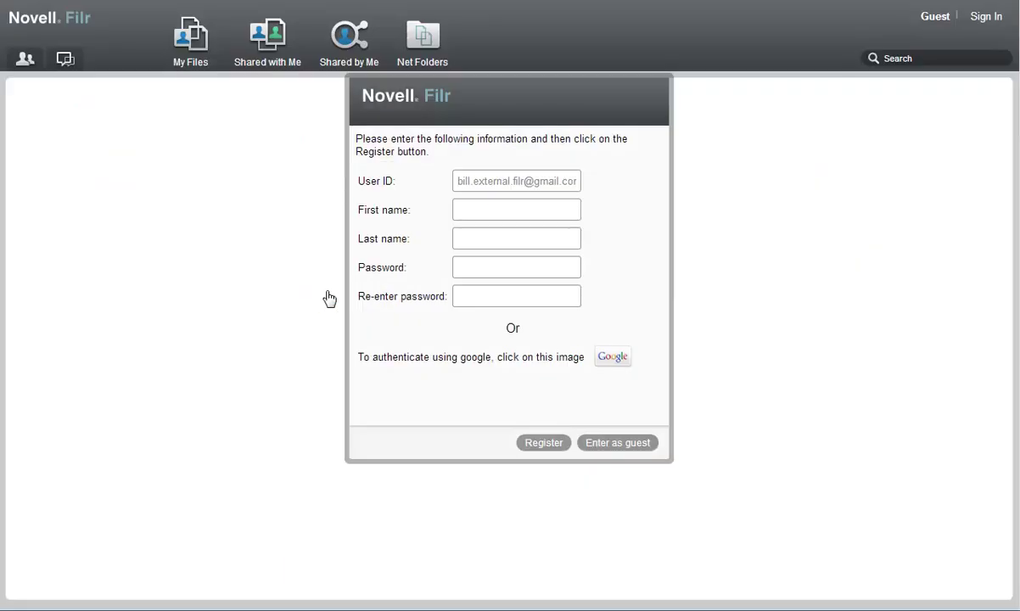
click(613, 359)
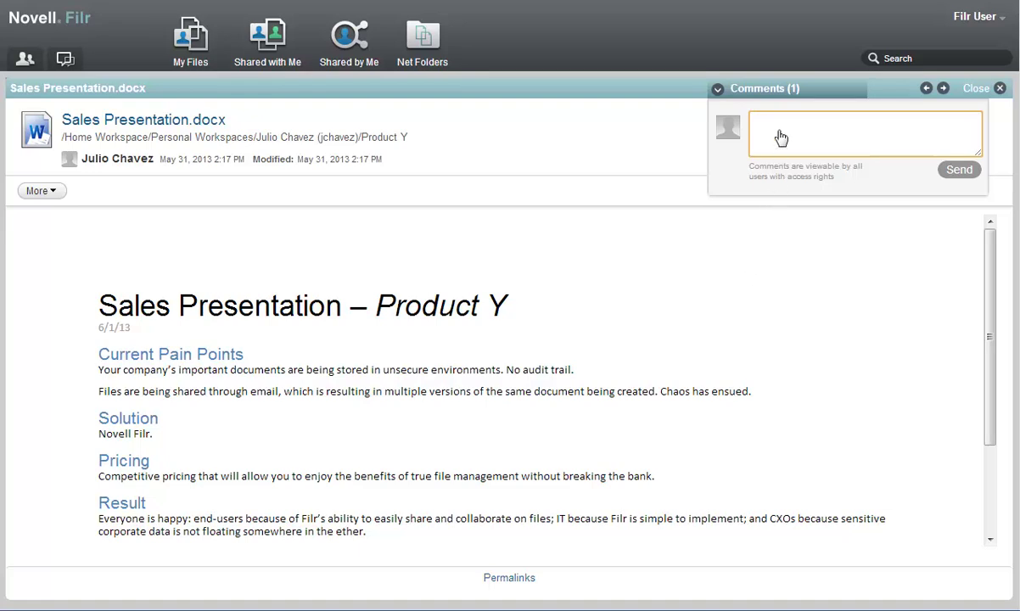
click(780, 90)
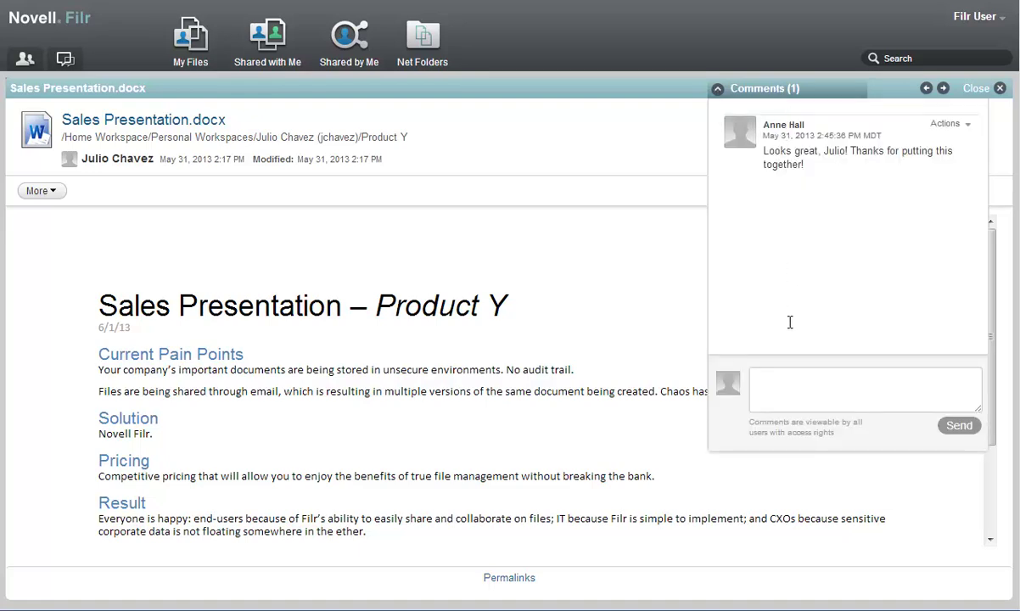
click(763, 377)
text(Yes, thanks, Julio. We will certain)
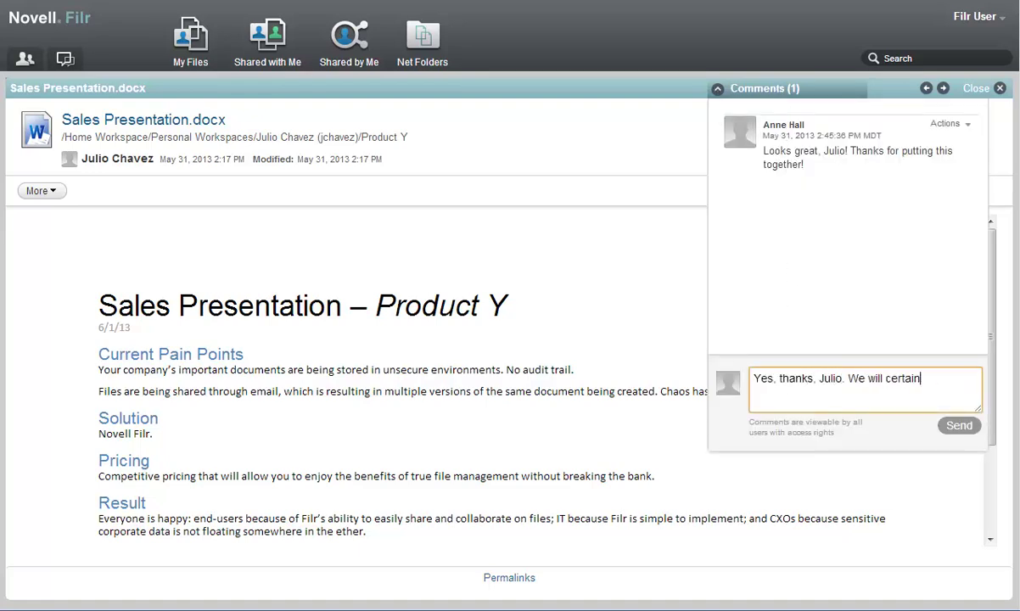
text(ly consider investing here. Looks like a great prod)
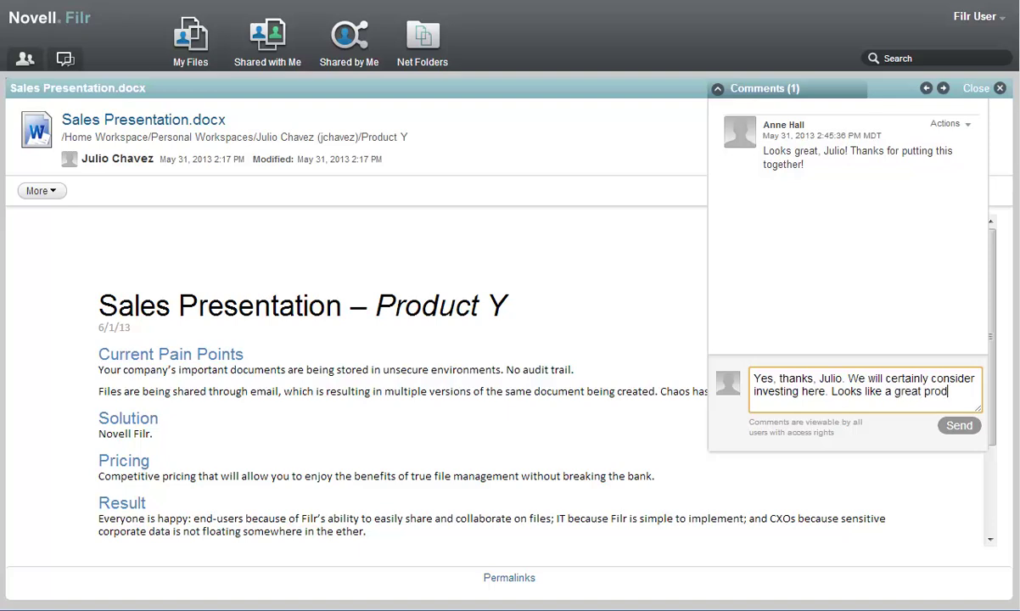
text(uct!)
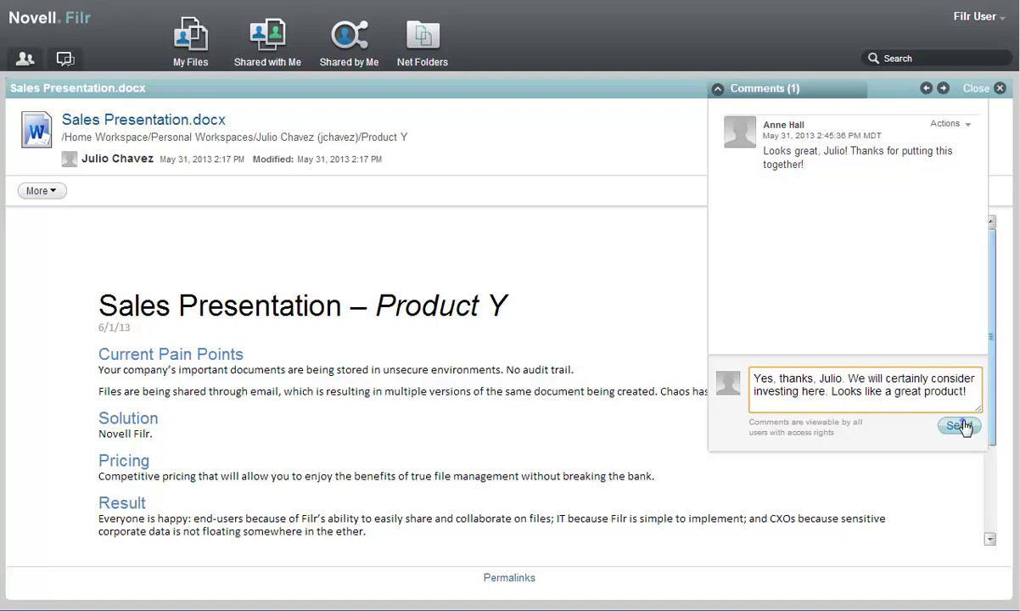